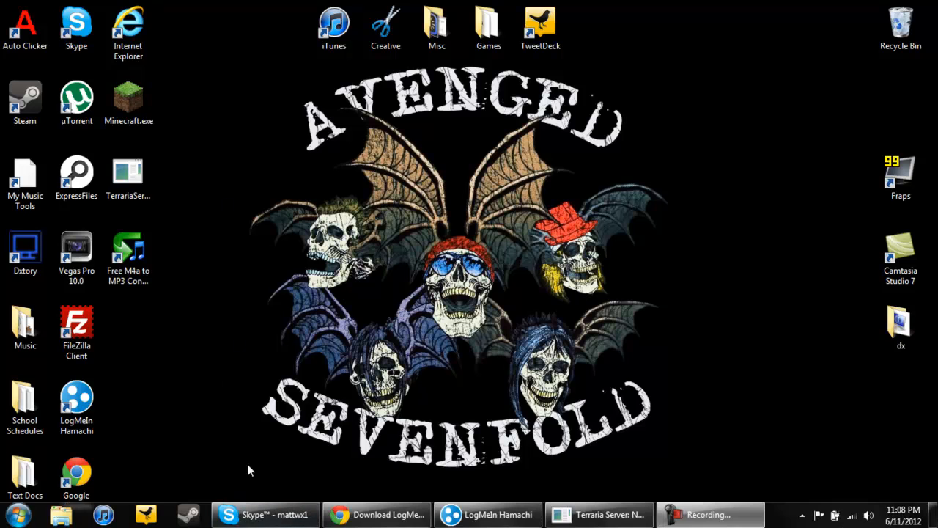
Dismiss the Hamachi download page and launch the LogMeIn Hamachi client from the desktop.
left_click(376, 514)
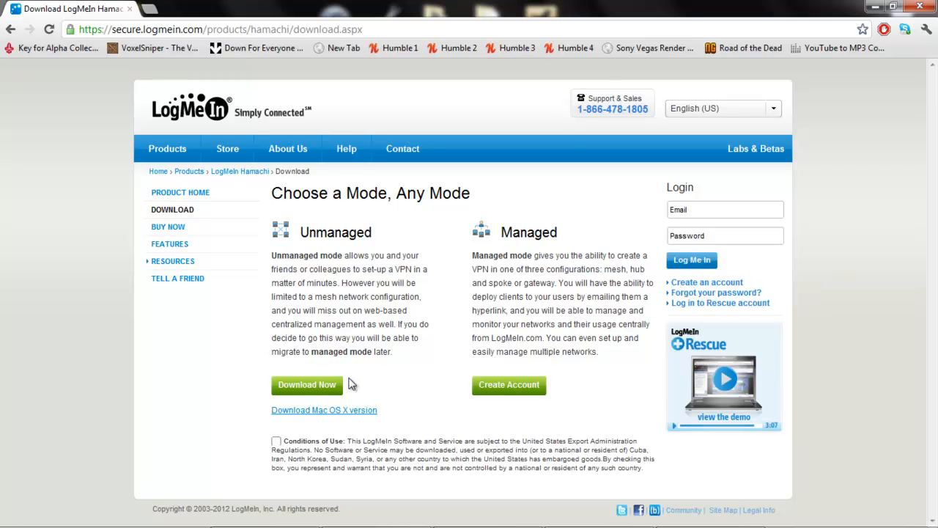
left_click(875, 7)
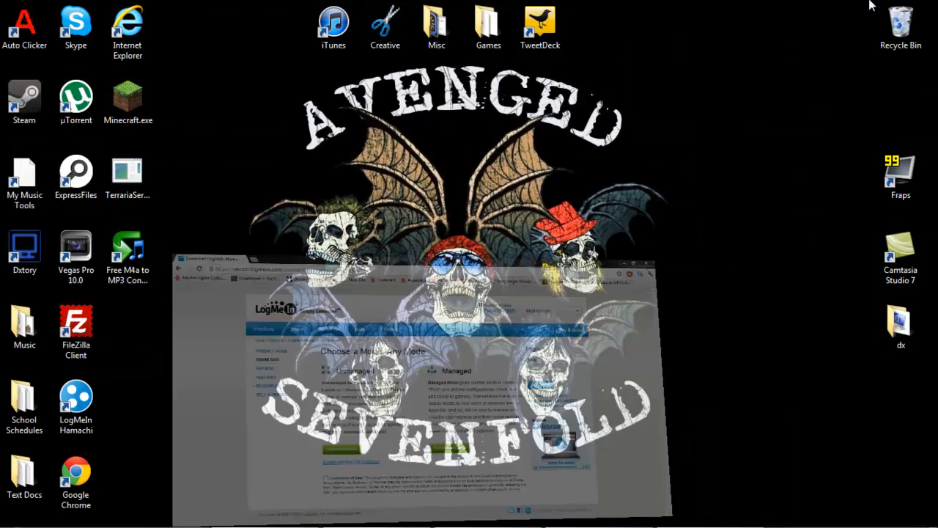
double_click(76, 407)
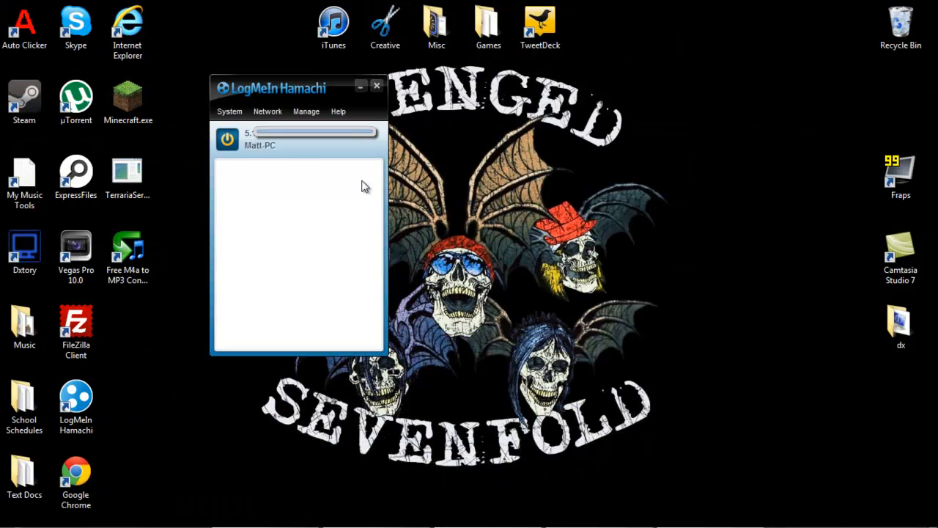
Toggle the Hamachi power button off and back on so Matt-PC comes online with an address.
left_click(230, 141)
left_click(228, 141)
left_click_drag(292, 89, 311, 87)
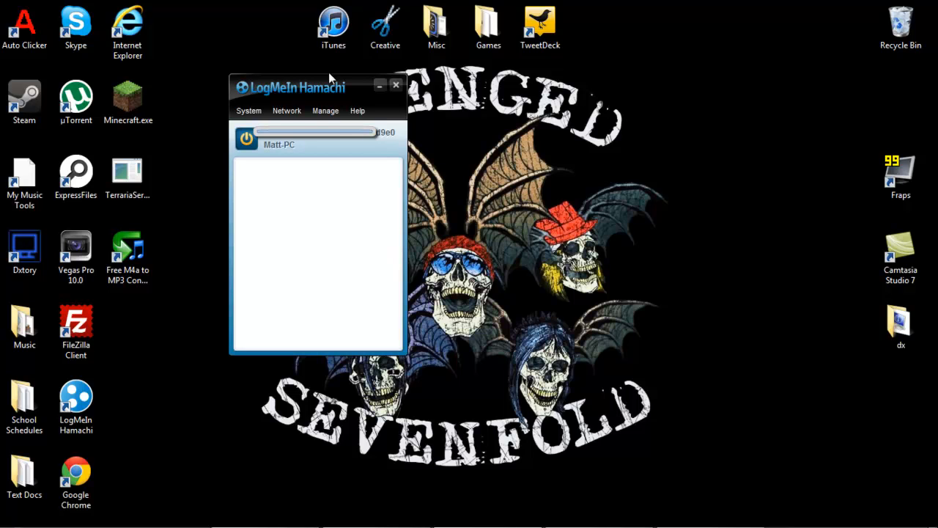
Start Network > Create a new network and enter a Network ID and password, first attempt rejected as too short.
left_click(287, 110)
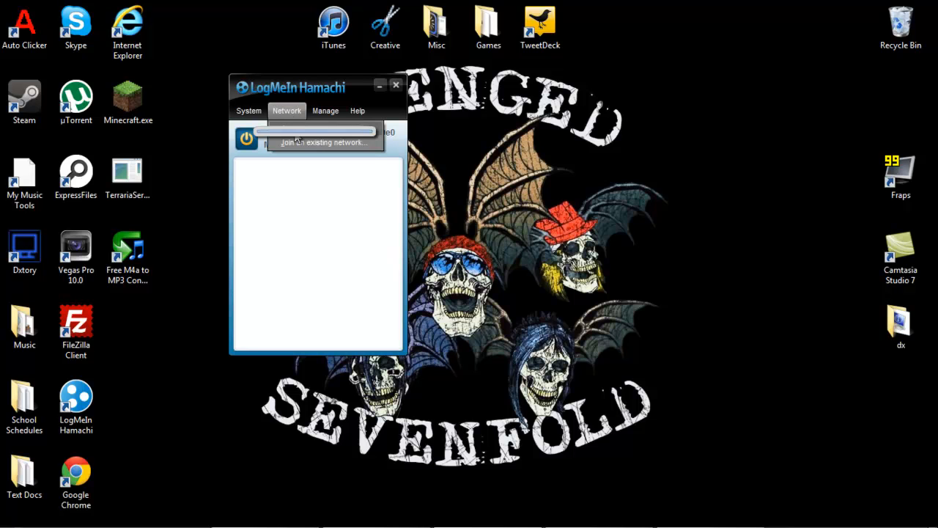
left_click(297, 139)
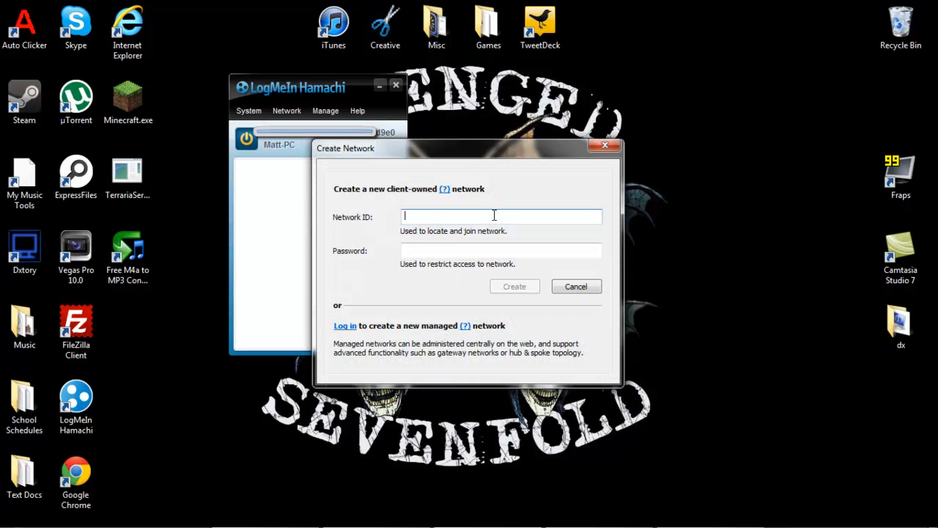
type("Hi")
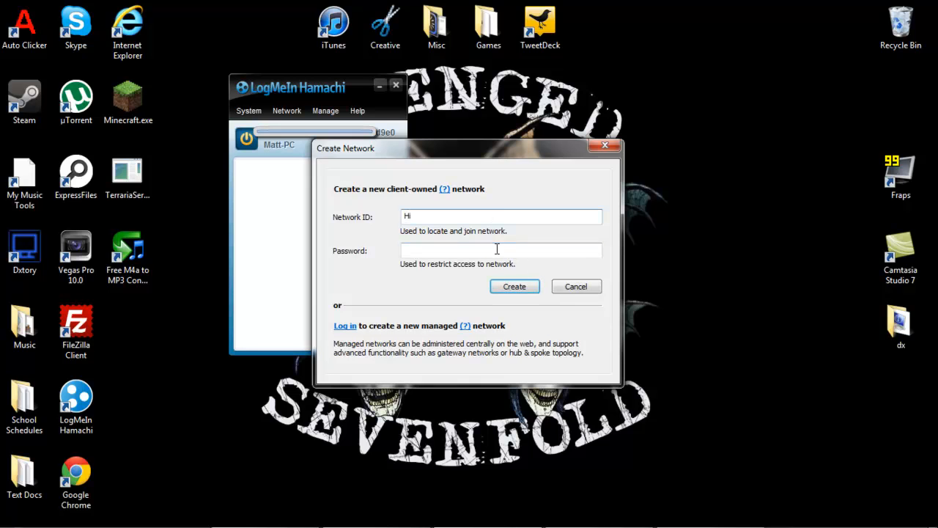
left_click(495, 248)
type("Hi")
key("BackSpace")
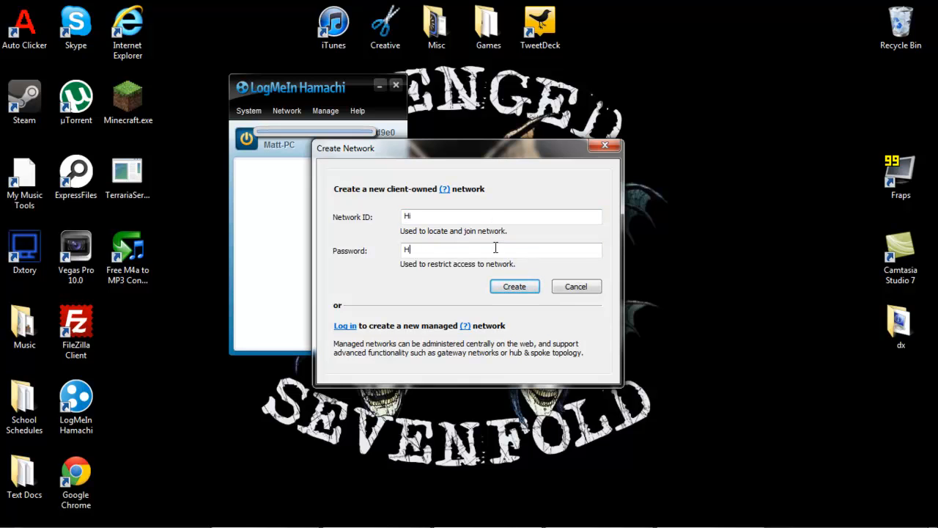
type("ello")
left_click(515, 286)
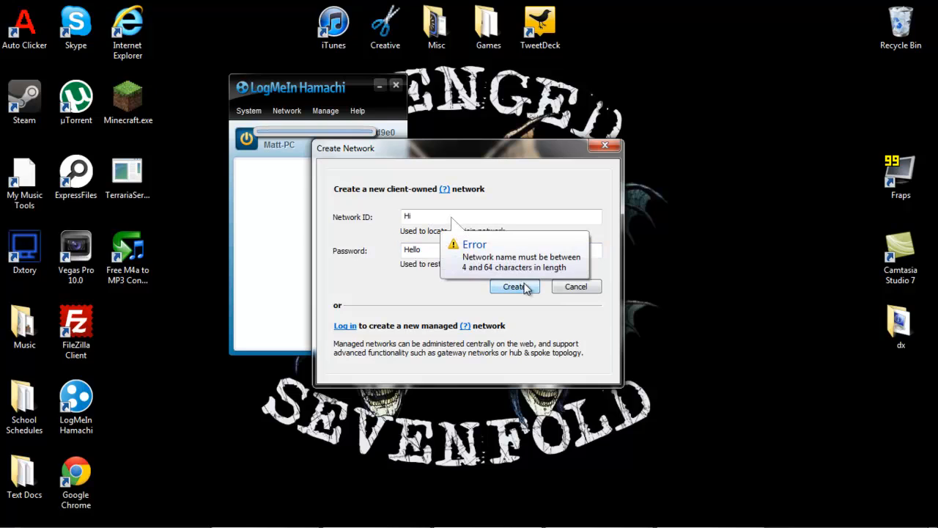
Replace the too-short and already-taken names, creating the client-owned network 'mandbagems'.
left_click(502, 217)
key("BackSpace")
key("BackSpace")
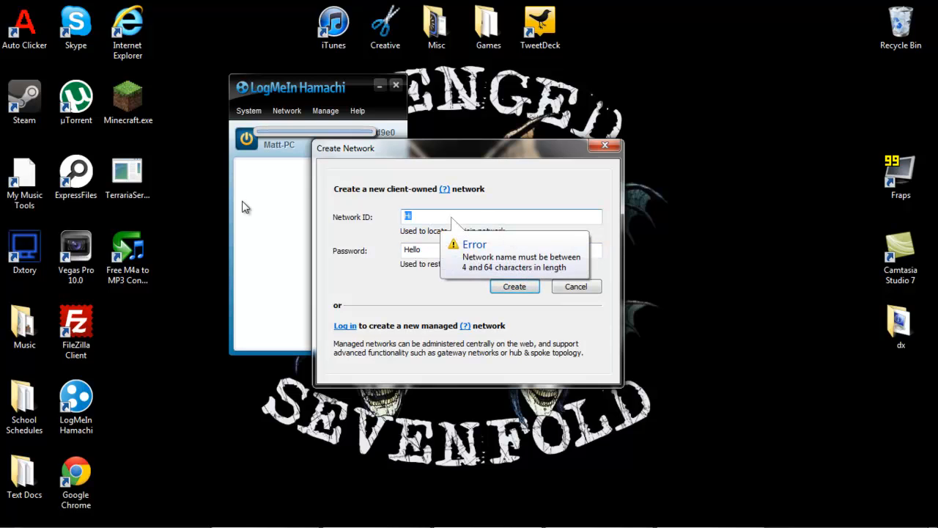
type("hihi")
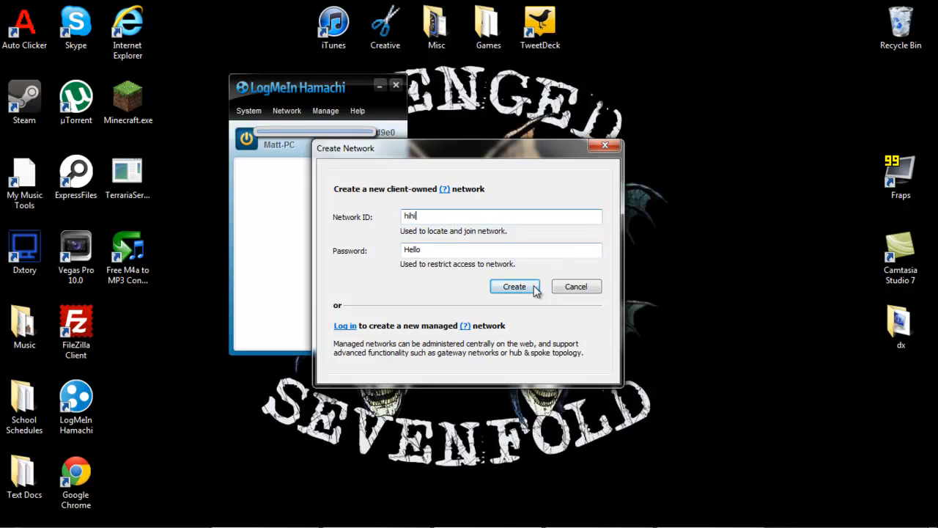
left_click(520, 285)
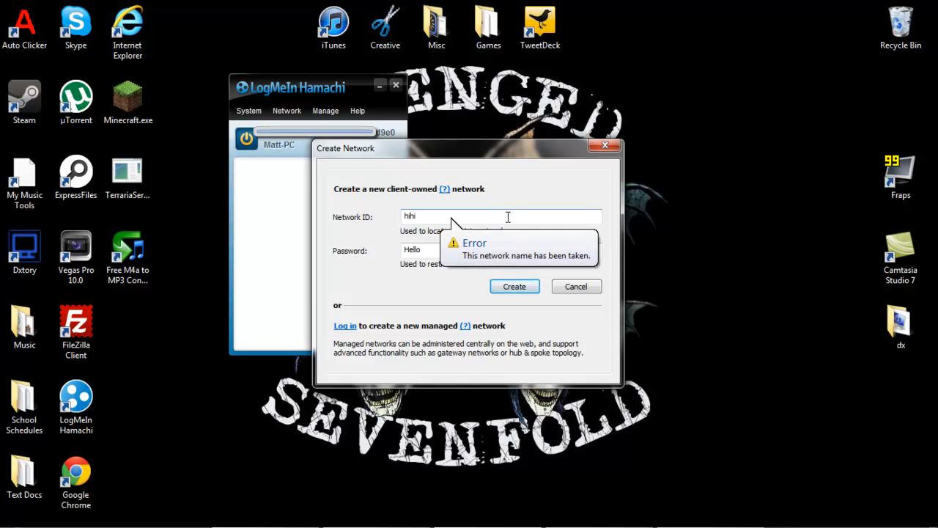
left_click_drag(511, 216, 342, 204)
type("m")
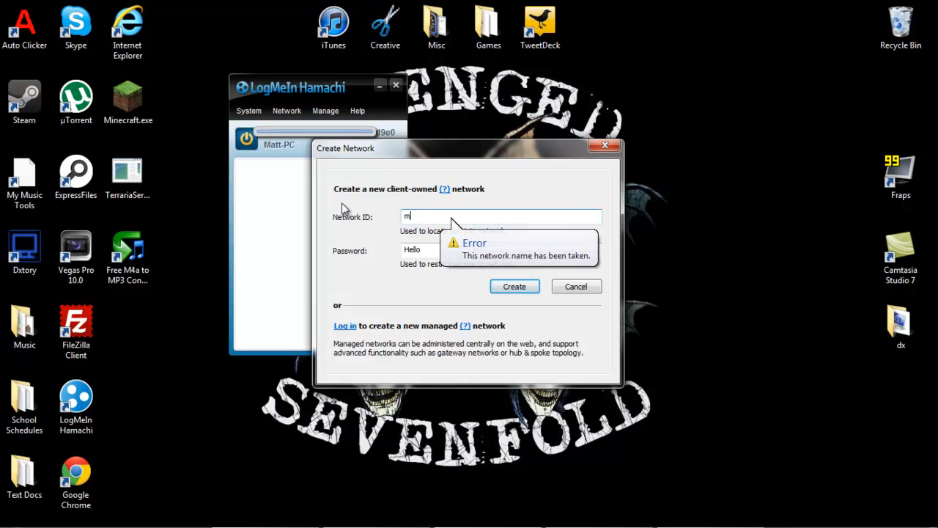
type("andbagems")
key("Return")
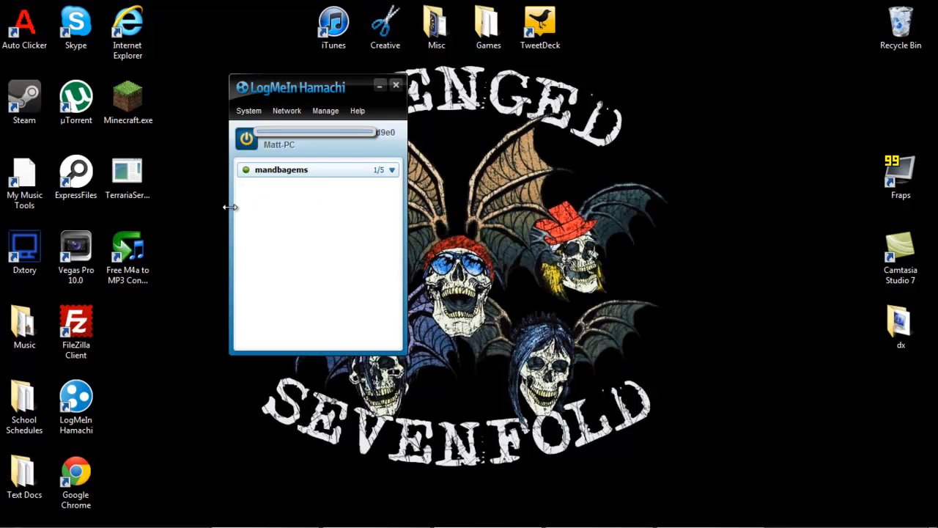
Minimize Hamachi and select the TerrariaServer.exe shortcut on the desktop.
left_click(382, 89)
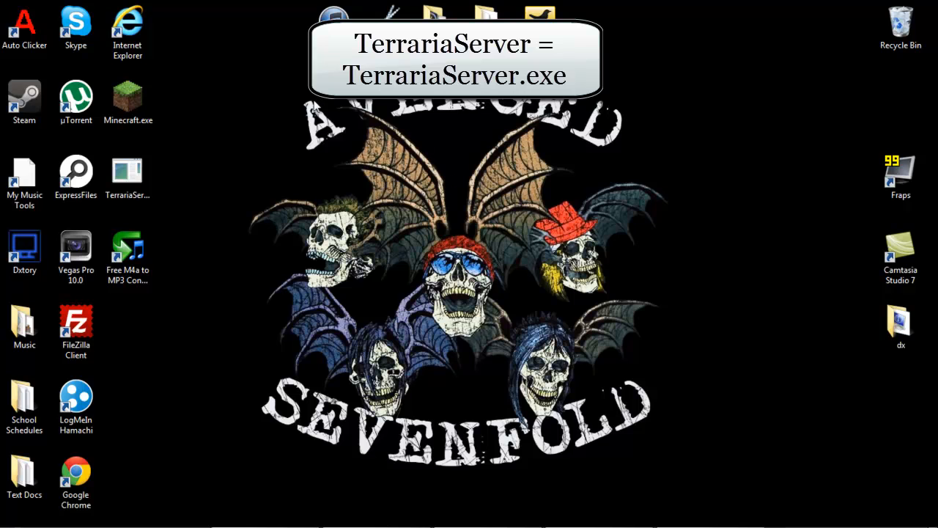
left_click(128, 179)
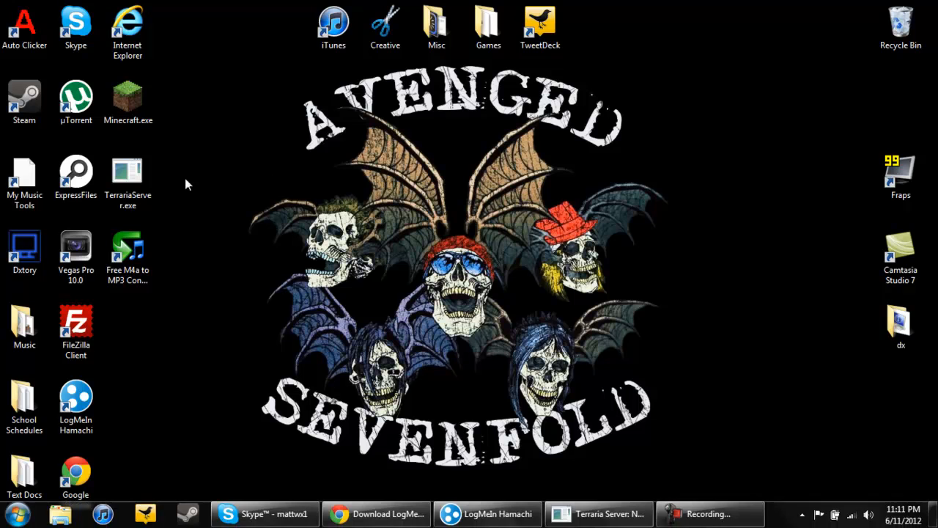
left_click(135, 174)
Launch TerrariaServer.exe hosting world NEW1 with 8 players, port 7777 and no password, then switch to Terraria.
double_click(136, 174)
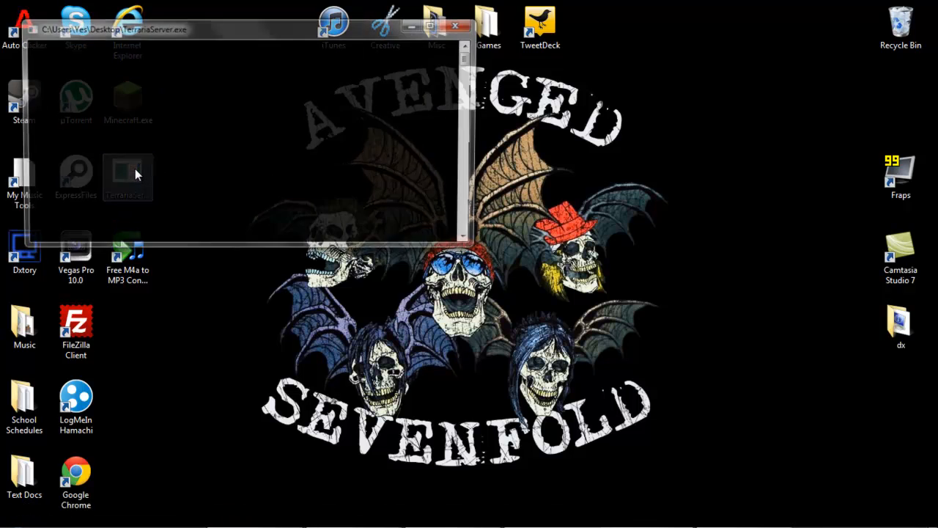
left_click_drag(128, 31, 303, 63)
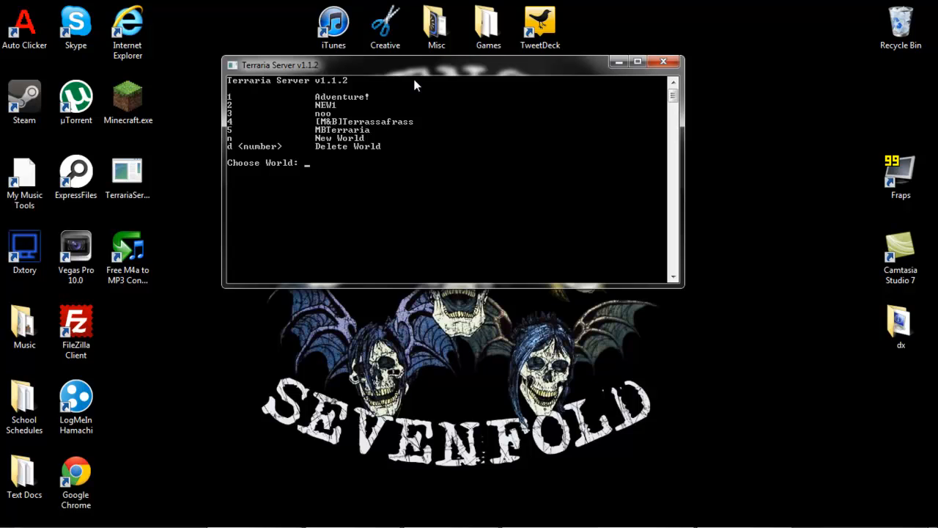
type("2")
key("Return")
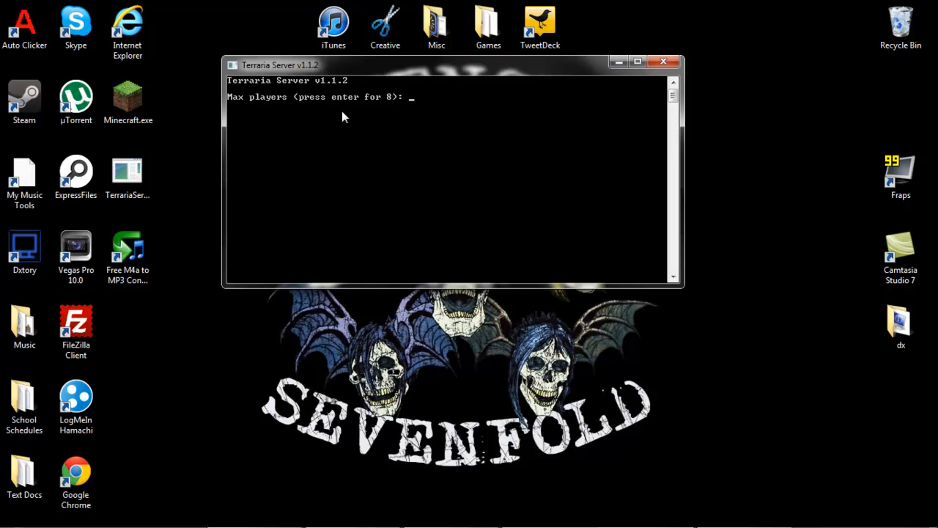
key("Return")
key("Return")
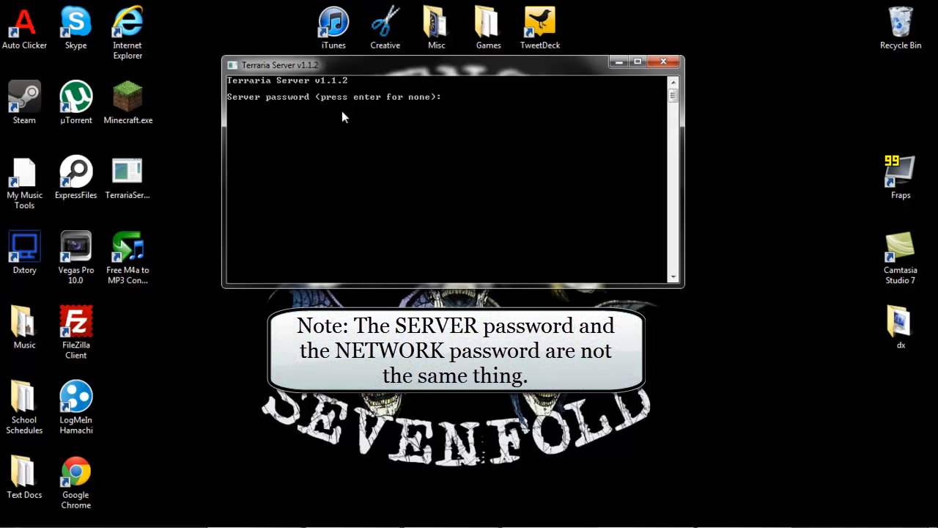
key("Return")
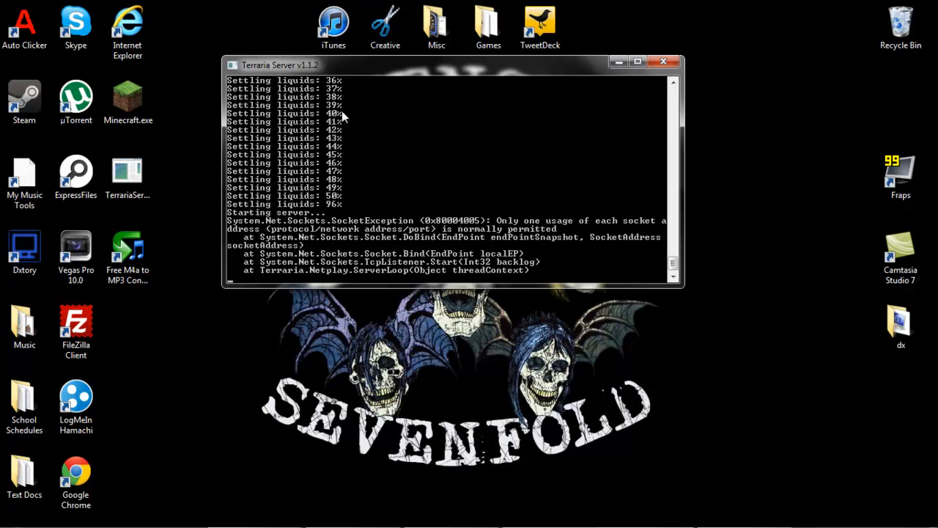
key("alt+Tab")
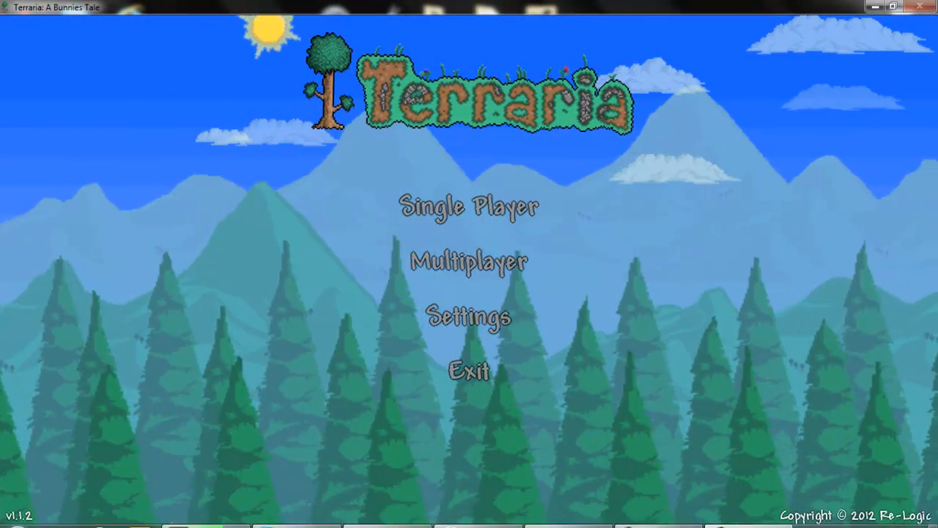
Glance at the server console, return to Terraria and browse Multiplayer > Join, backing out to the Multiplayer menu.
left_click(574, 513)
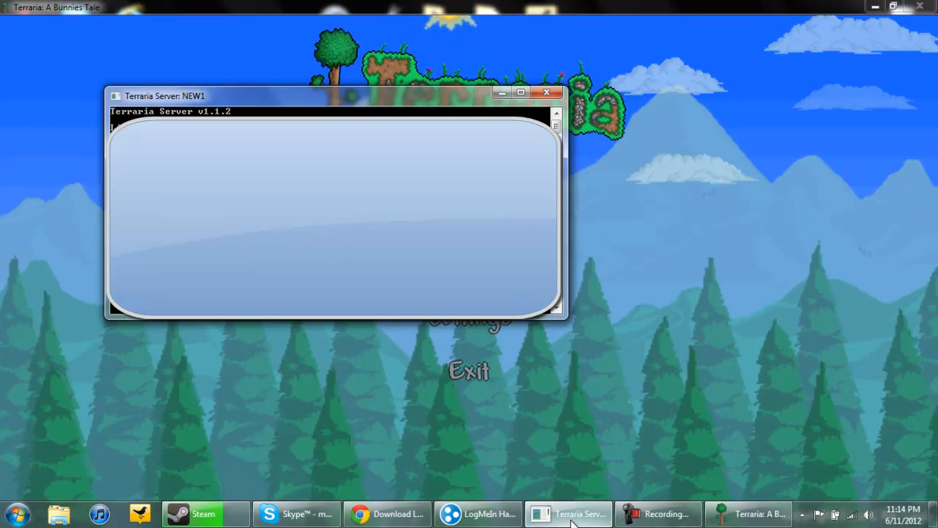
left_click(574, 513)
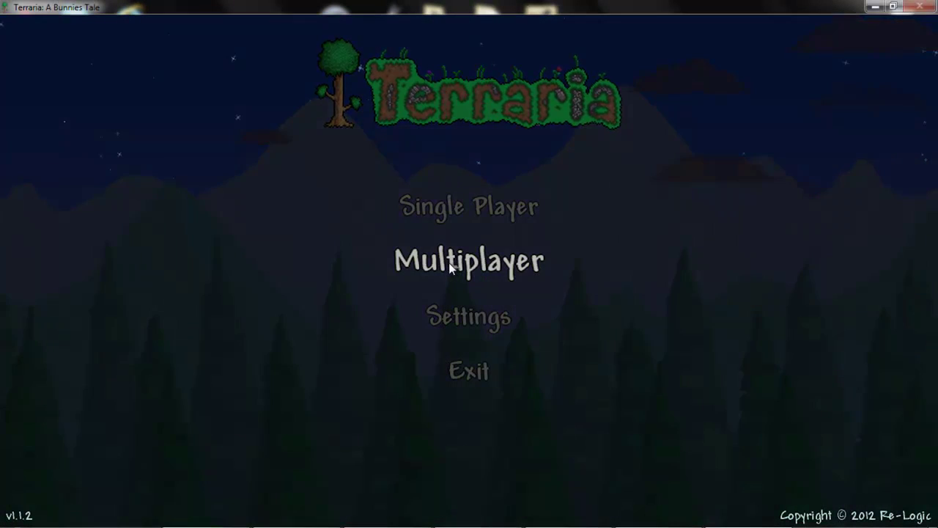
left_click(449, 263)
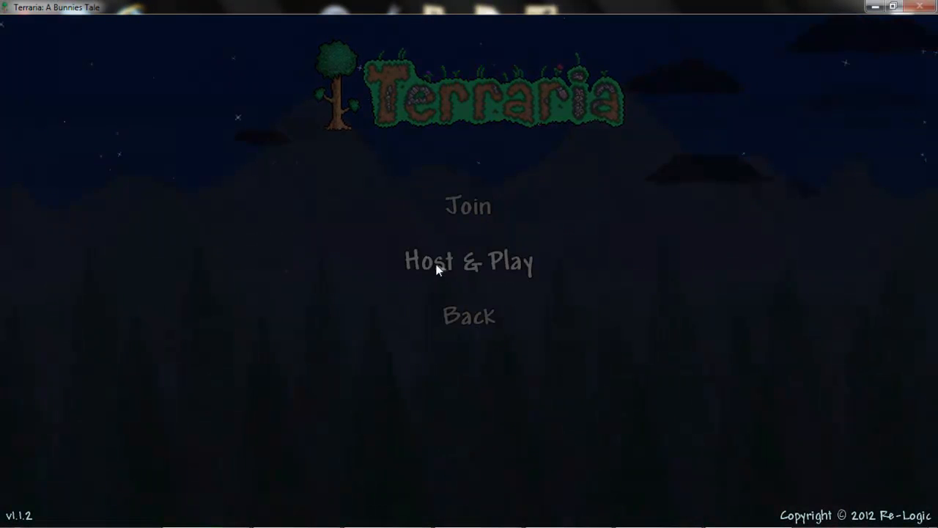
left_click(472, 206)
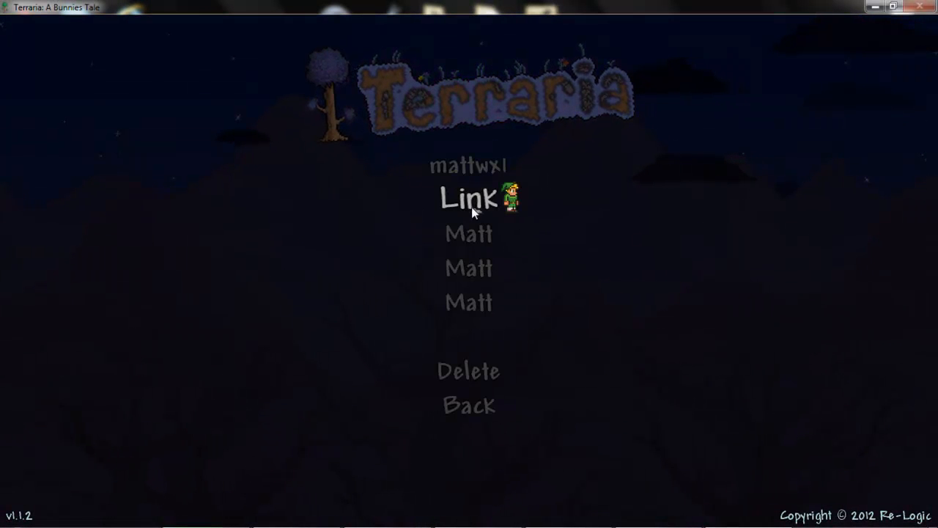
left_click(469, 406)
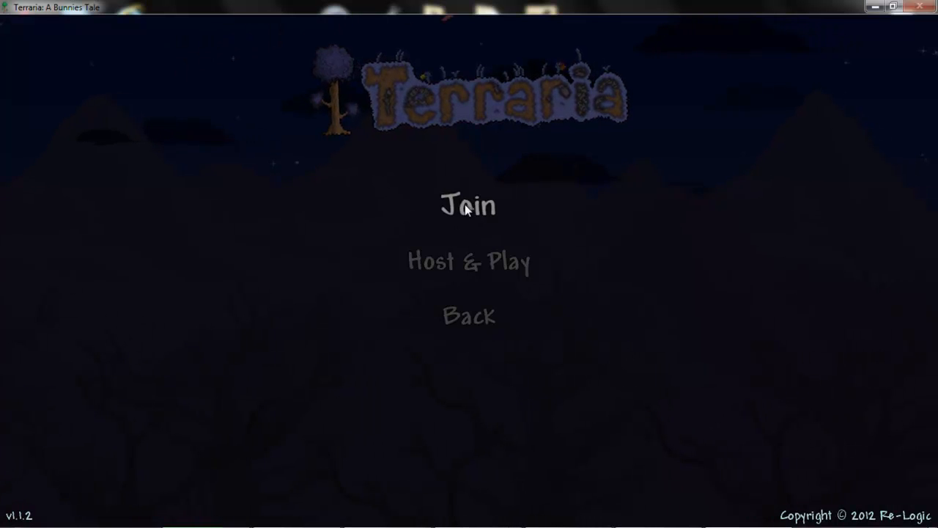
Join with the Link character, reaching the server IP prompt, and bring up the Windows taskbar.
left_click(466, 208)
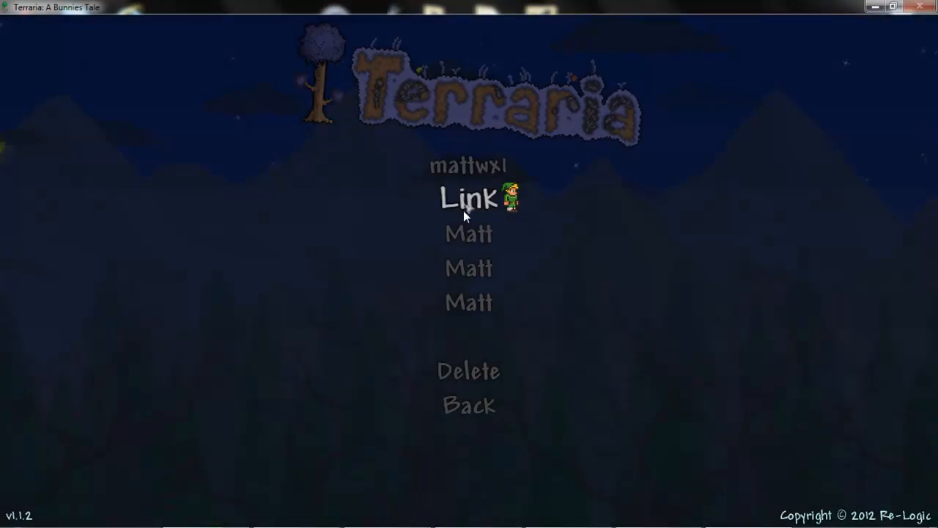
left_click(463, 203)
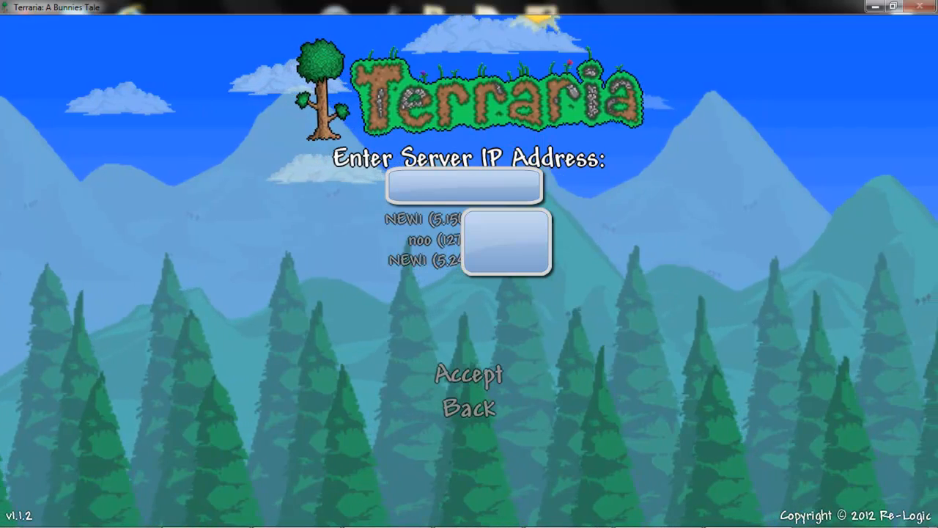
key("super")
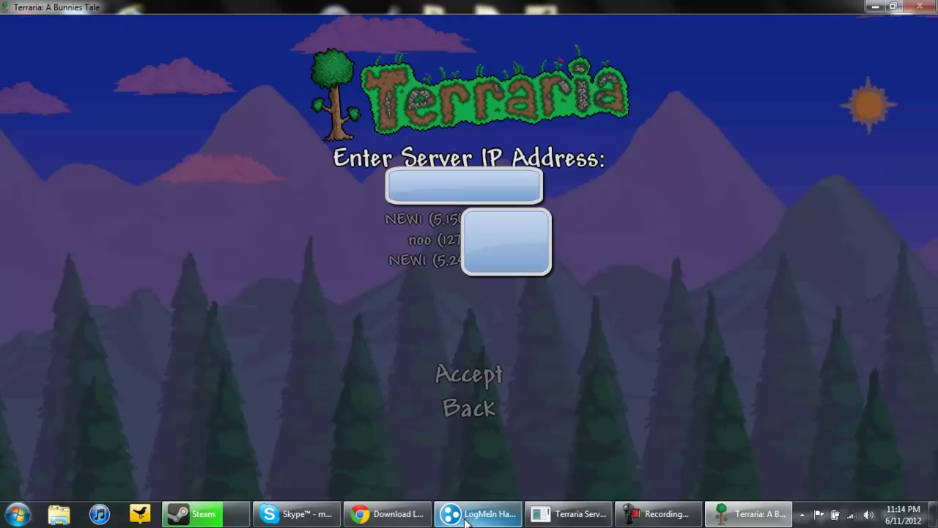
Check the mandbagems address in Hamachi, then connect to the saved NEW1 server entry.
left_click(480, 513)
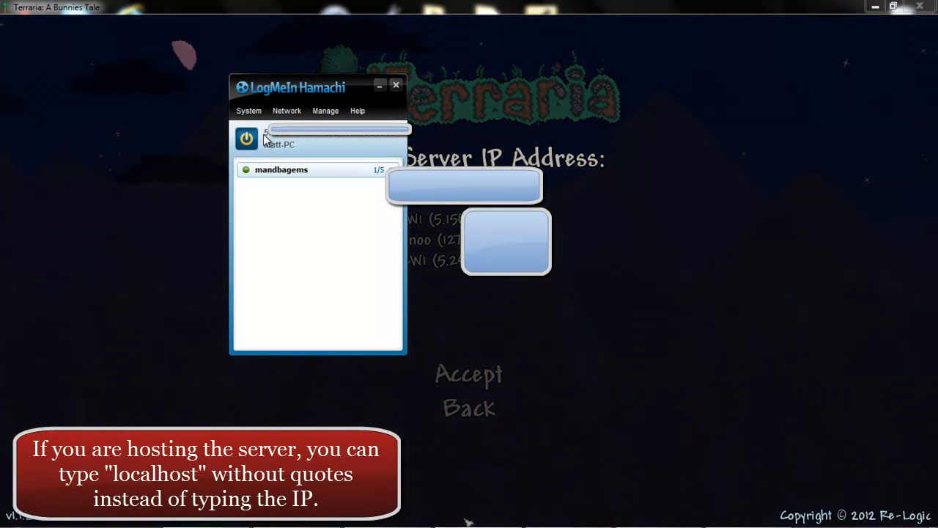
left_click(378, 86)
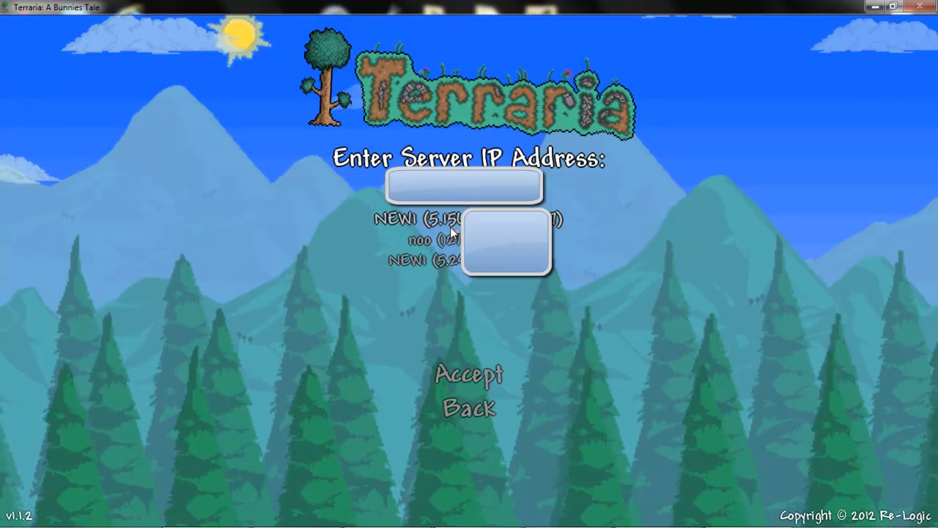
double_click(450, 224)
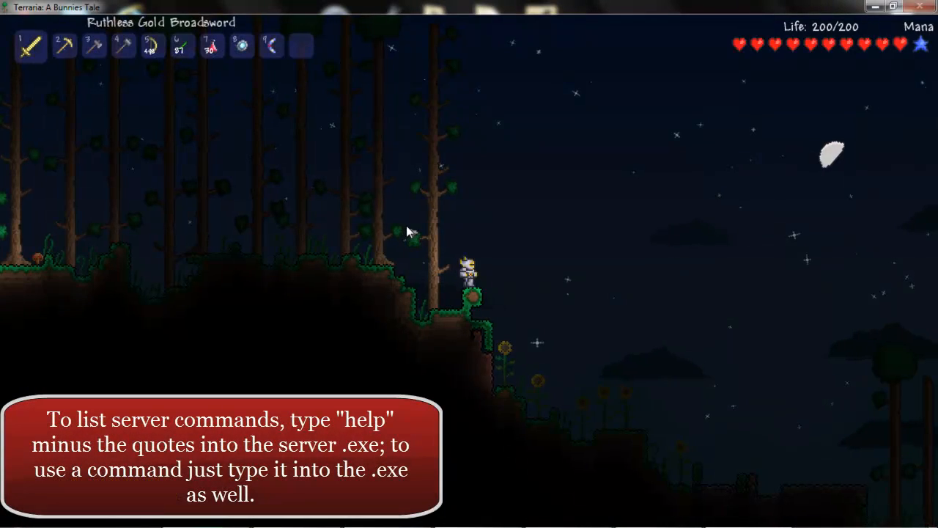
Walk across the hill and fight off the first goblins with the Ruthless Gold Broadsword.
key("d")
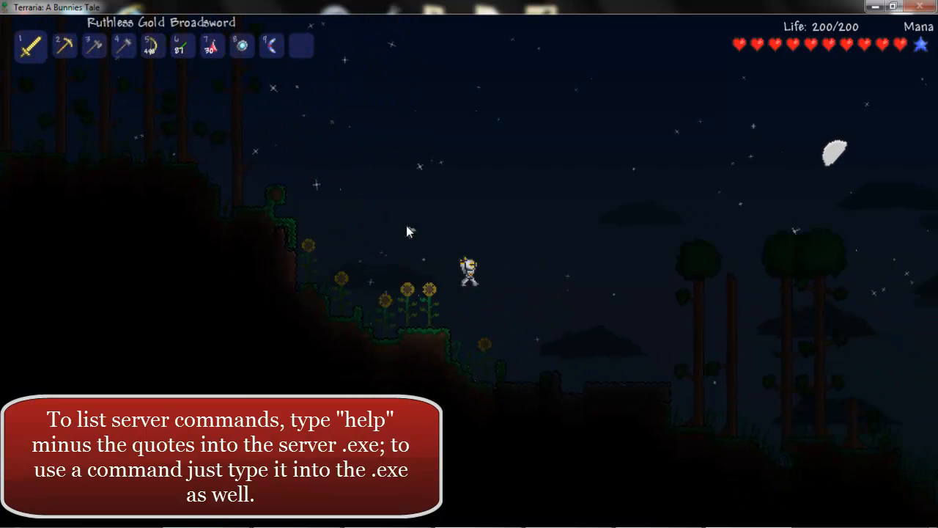
key("d")
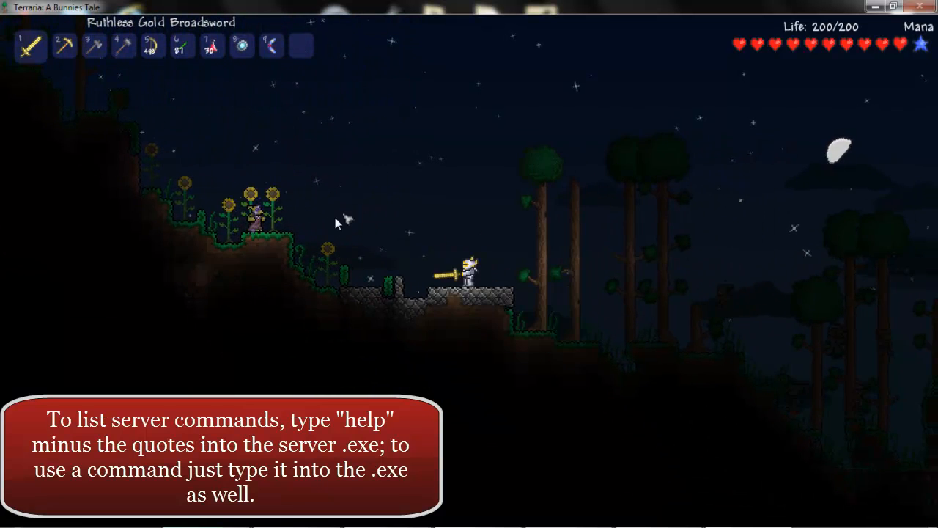
left_click(333, 213)
key("a")
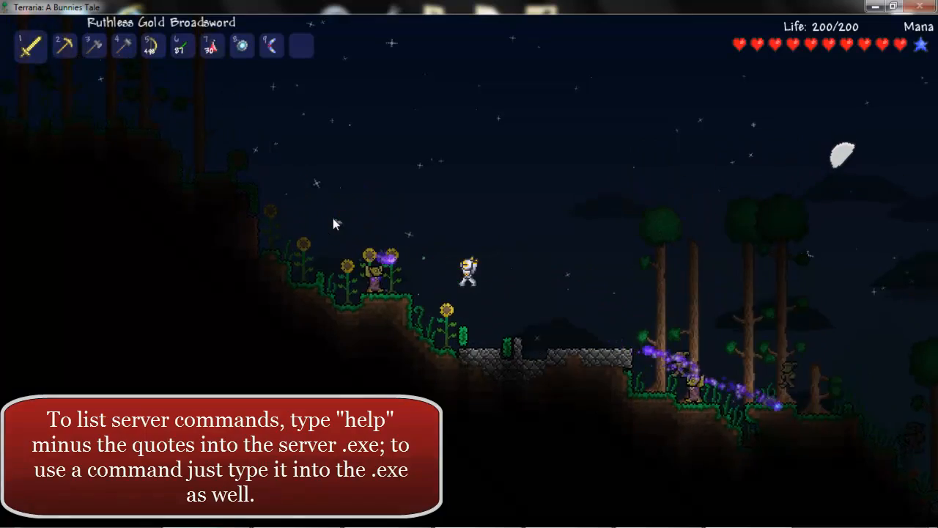
key("a")
left_click(333, 218)
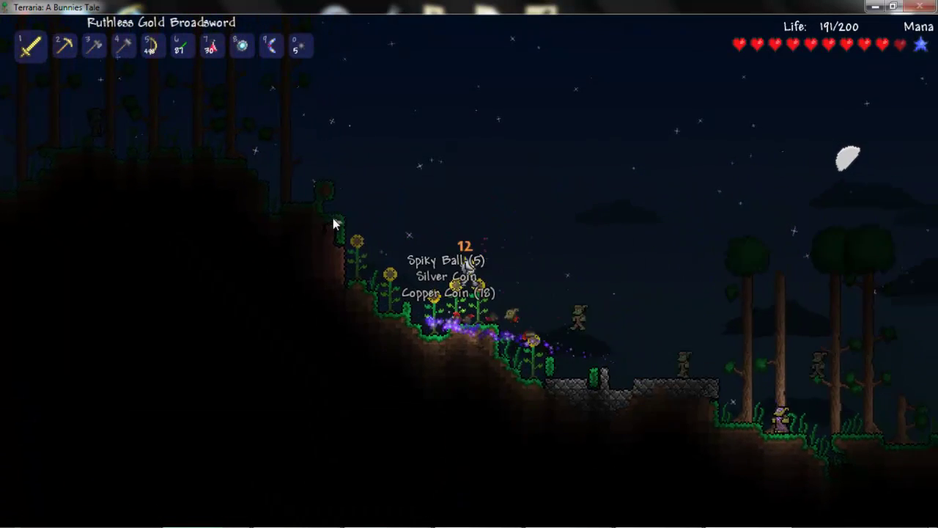
key("d")
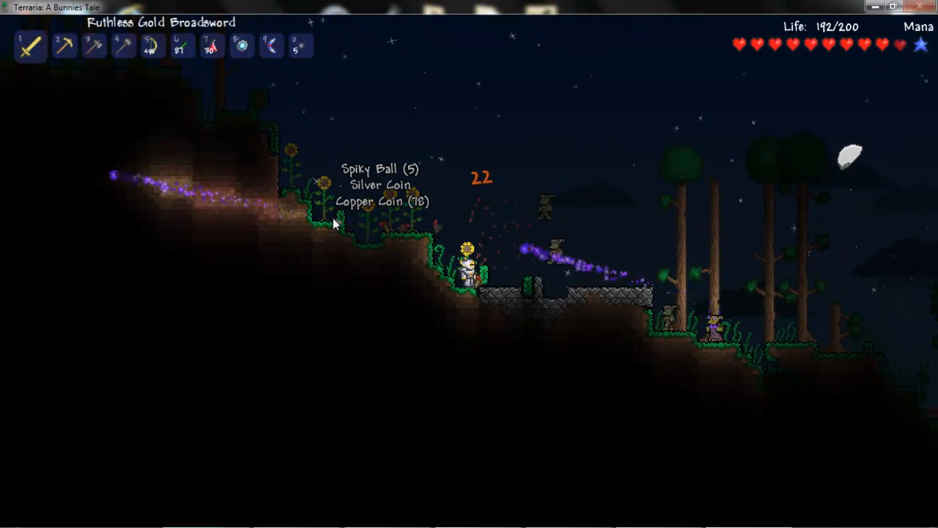
left_click(333, 218)
key("a")
left_click(333, 218)
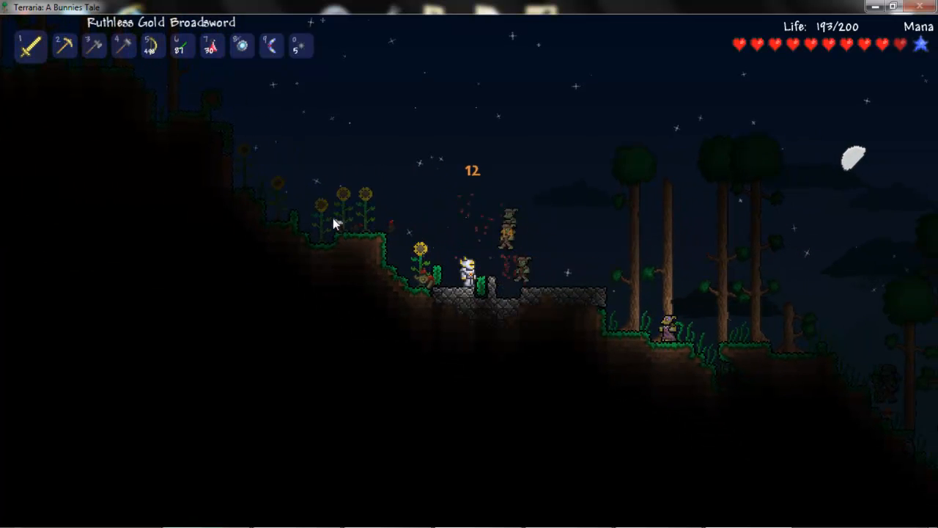
left_click(333, 218)
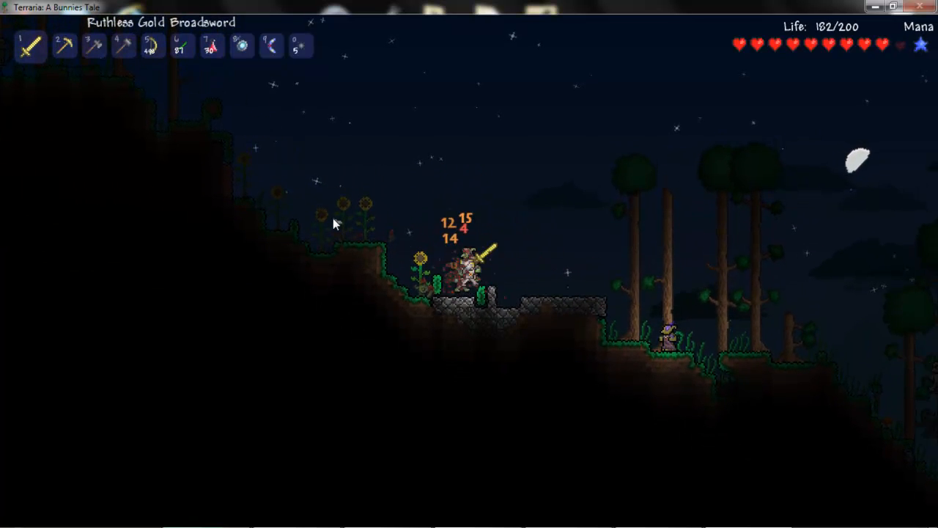
key("space")
key("d")
left_click(333, 218)
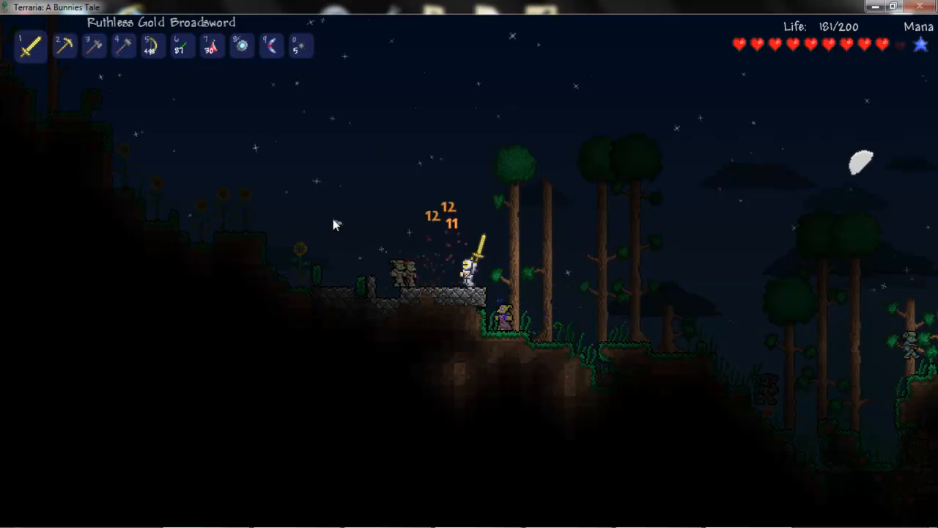
left_click(332, 219)
Gather dropped loot along the hillside, then battle the goblins on the stone platform and among the trees.
key("a")
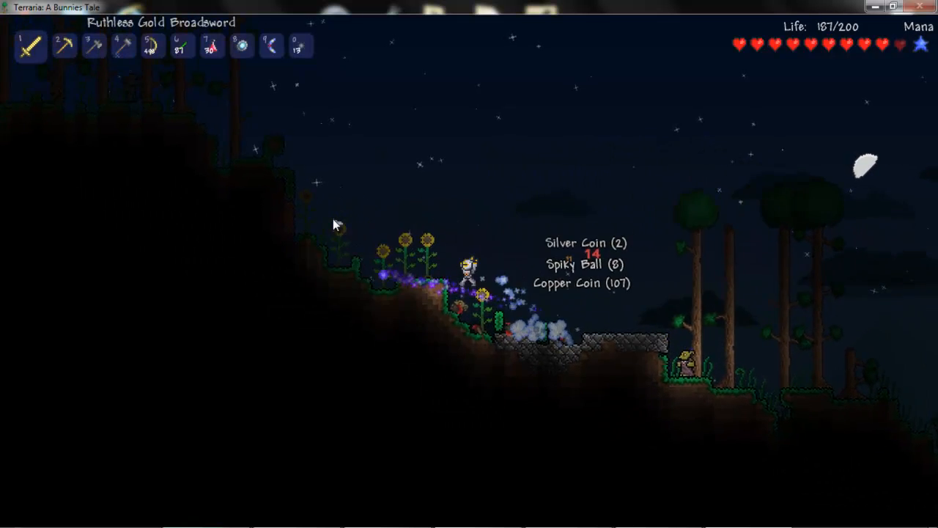
key("a")
key("a")
key("a")
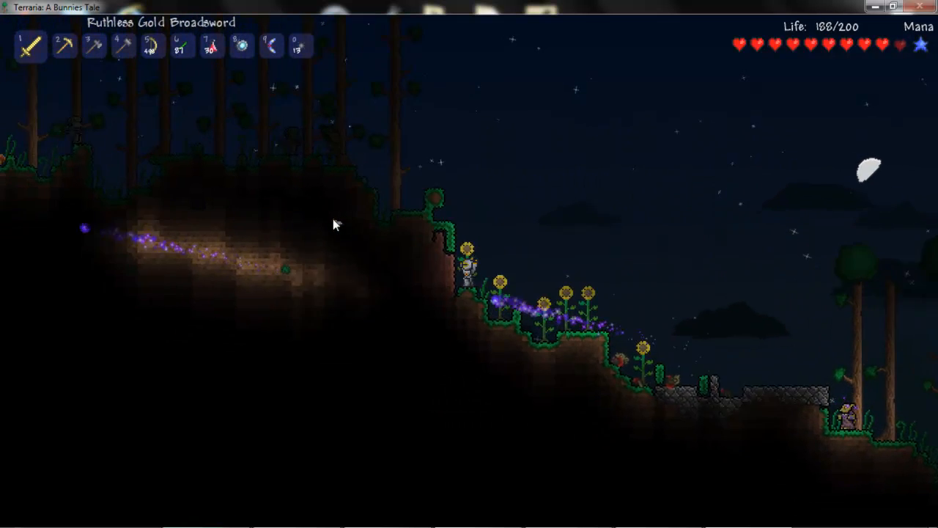
key("a")
key("a")
key("space")
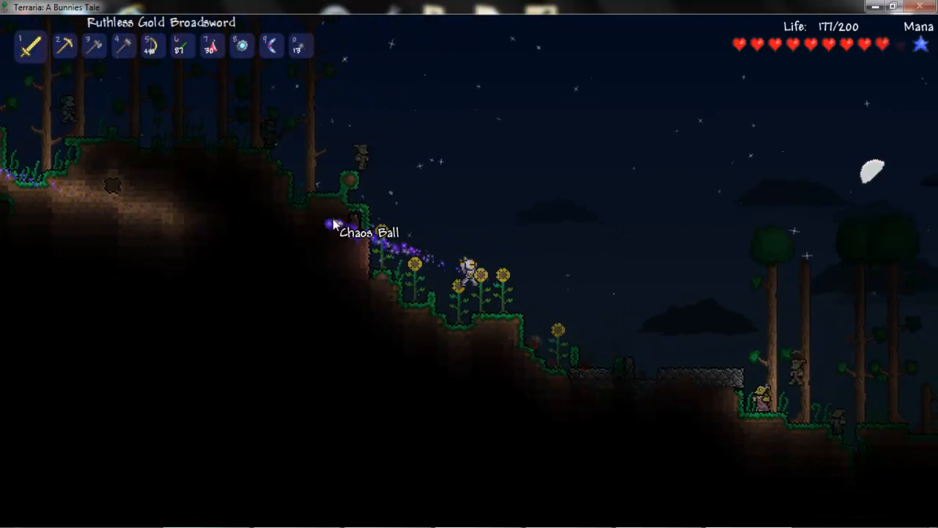
key("a")
key("d")
key("d")
left_click(506, 217)
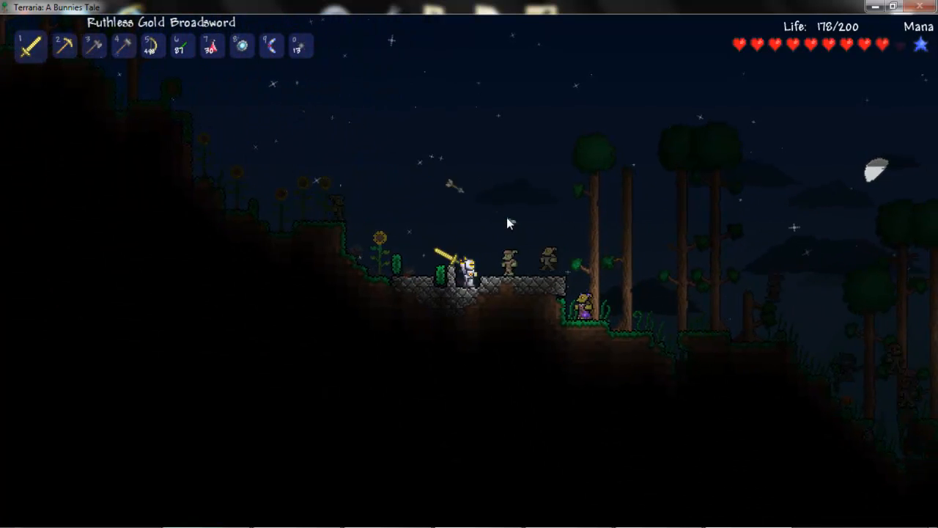
left_click(507, 217)
key("d")
left_click(506, 217)
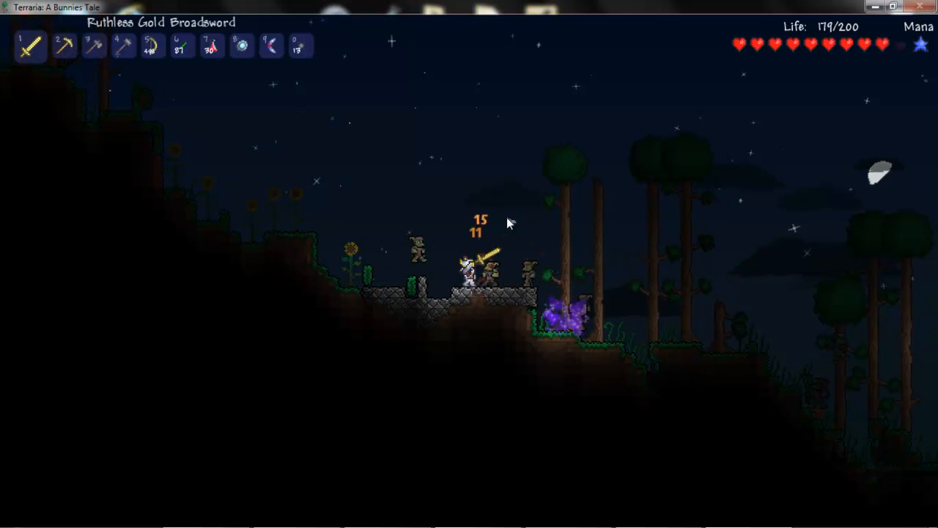
left_click(506, 217)
key("d")
key("space")
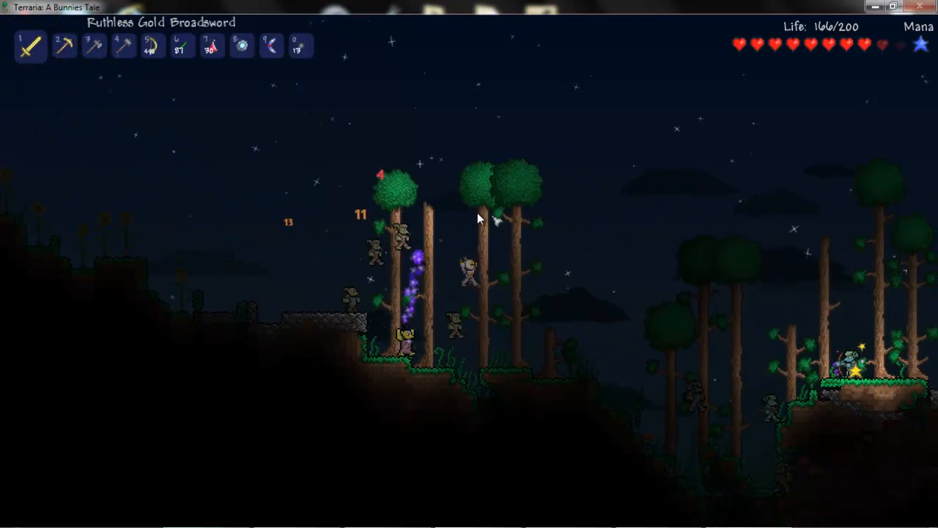
key("d")
left_click(477, 212)
left_click(429, 190)
key("space")
key("a")
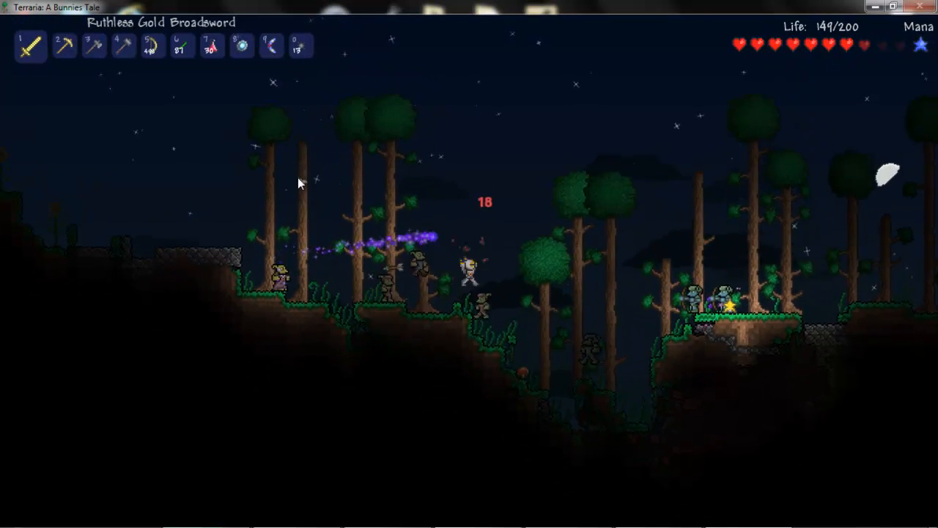